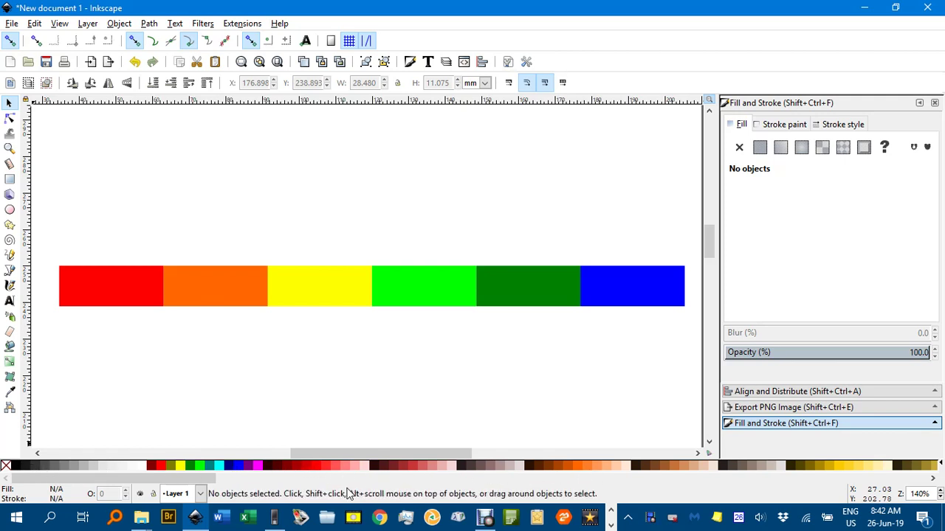
# Step: Inspect the red rectangle's flat fill colour in its HSL values, then in its RGB values
pyautogui.moveTo(207, 478)
pyautogui.mouseDown()
pyautogui.moveTo(473, 478)
pyautogui.moveTo(190, 478)
pyautogui.mouseUp()
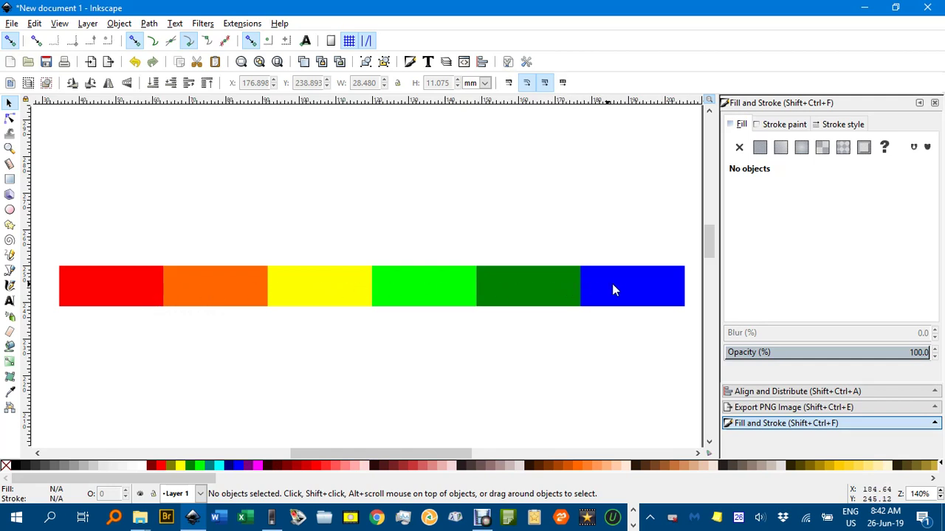
pyautogui.click(127, 292)
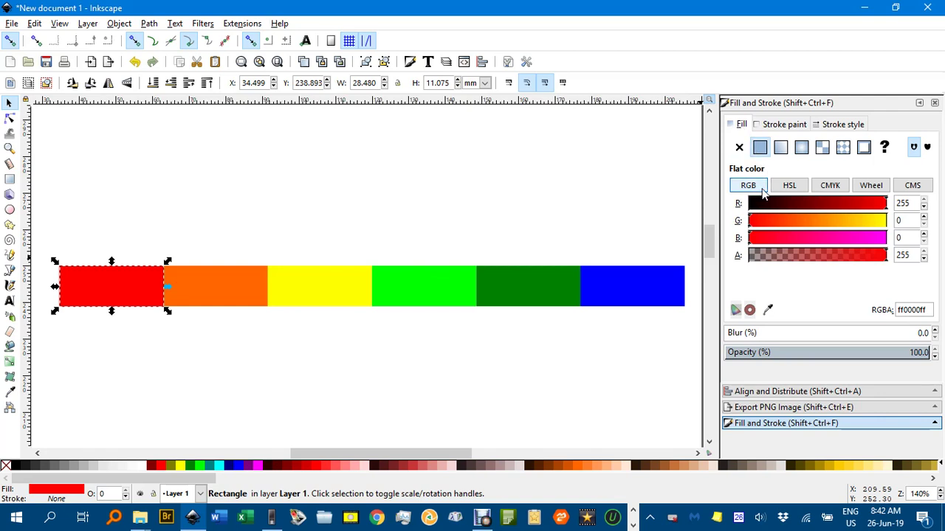
pyautogui.click(790, 188)
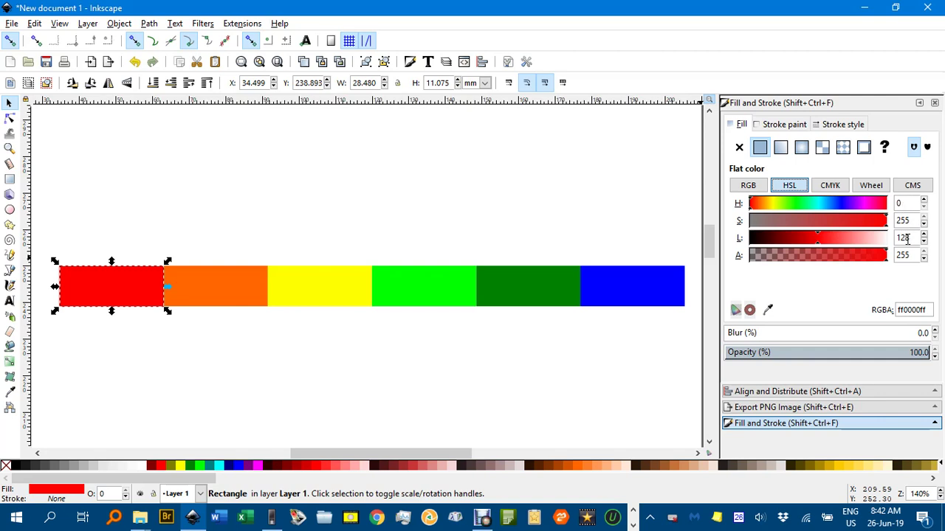
pyautogui.click(749, 187)
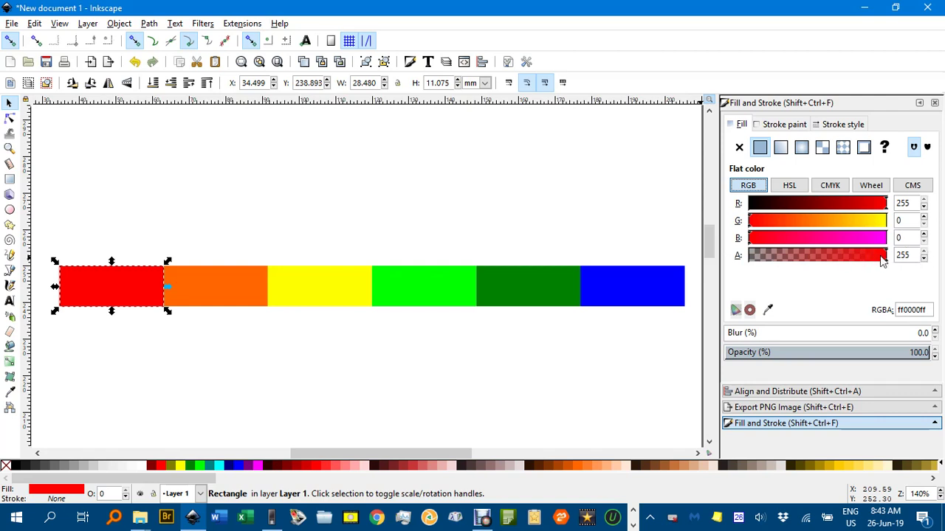
# Step: Try a green value of 146 on the orange rectangle's fill, then undo the change and deselect the rectangle
pyautogui.click(248, 290)
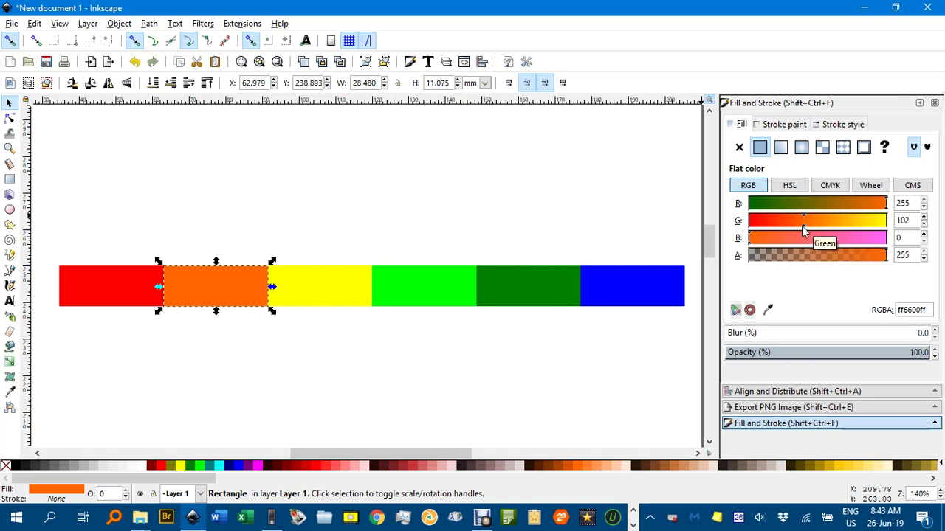
pyautogui.moveTo(802, 226); pyautogui.dragTo(828, 226)
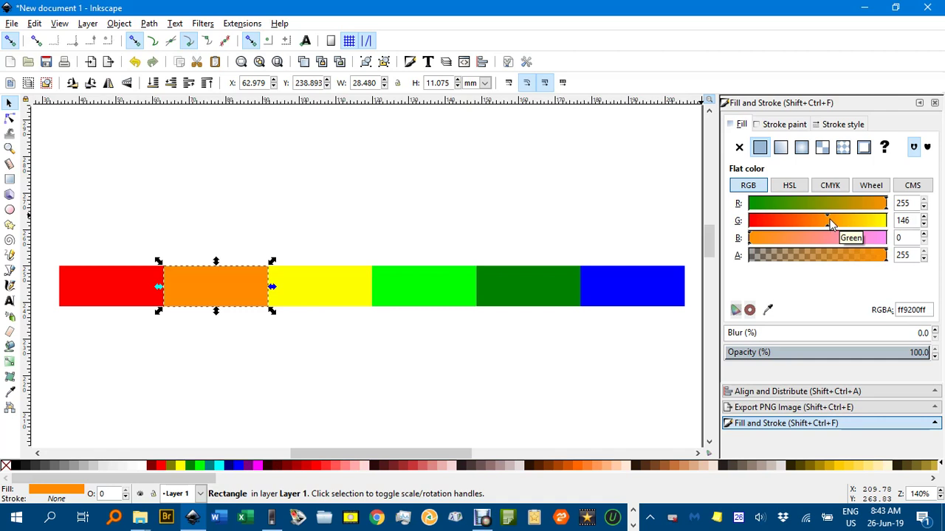
pyautogui.hotkey('ctrl', 'z')
pyautogui.click(476, 171)
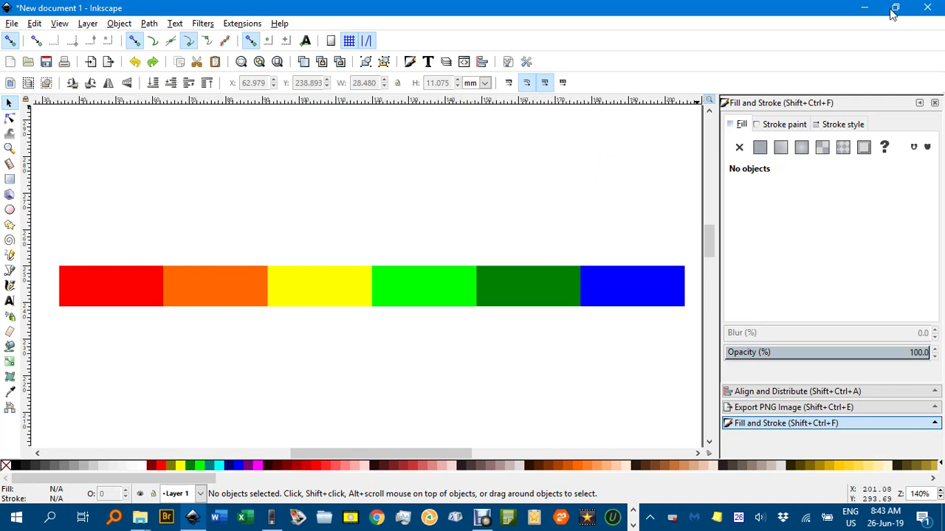
# Step: Minimize Inkscape and open the folder C:\Program Files\Inkscape\share\palettes in File Explorer
pyautogui.click(864, 13)
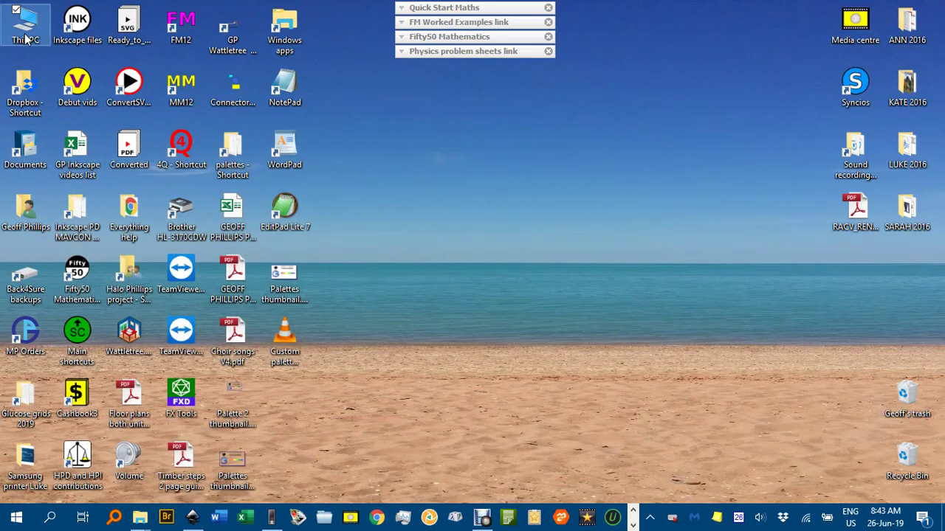
pyautogui.click(25, 39)
pyautogui.doubleClick(26, 39)
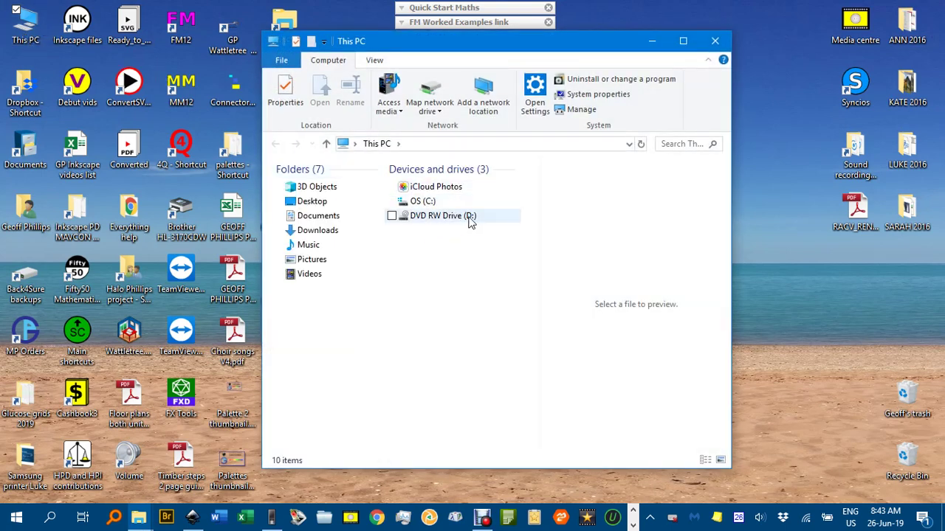
pyautogui.doubleClick(421, 202)
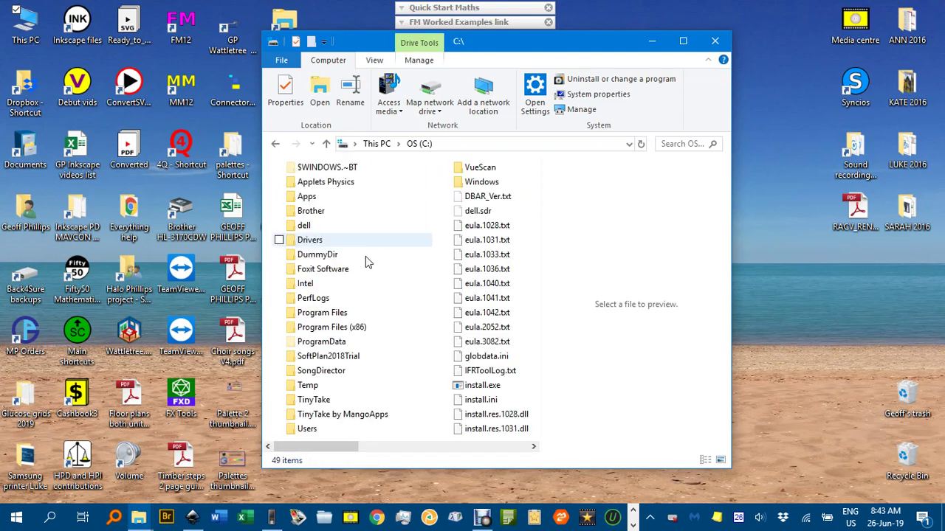
pyautogui.click(337, 314)
pyautogui.doubleClick(337, 314)
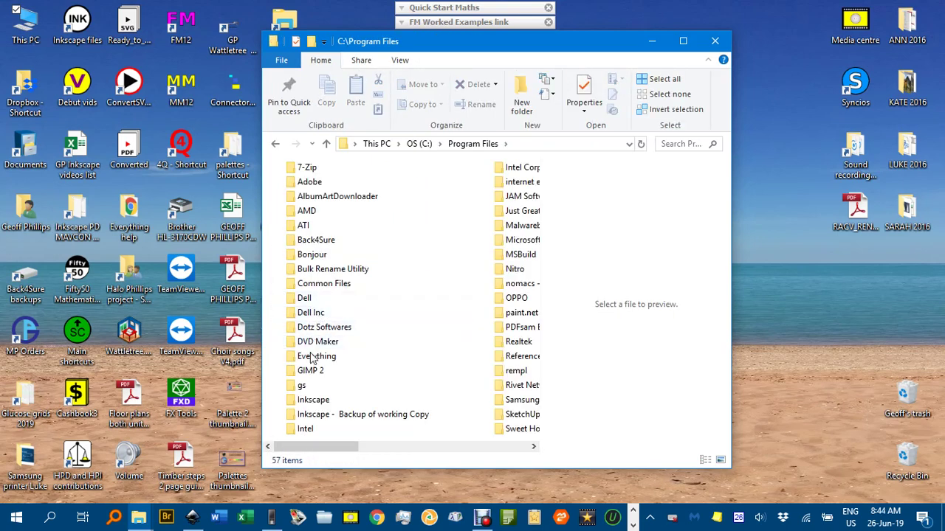
pyautogui.doubleClick(313, 399)
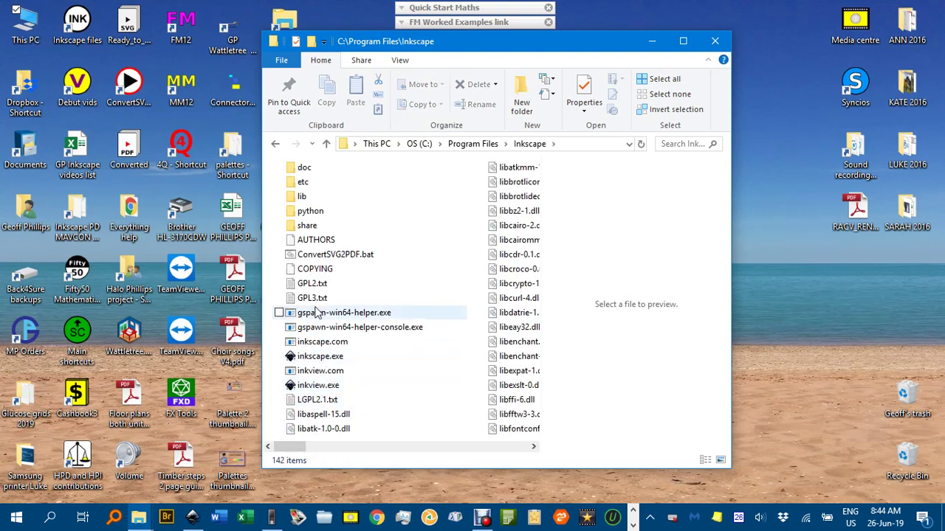
pyautogui.doubleClick(307, 227)
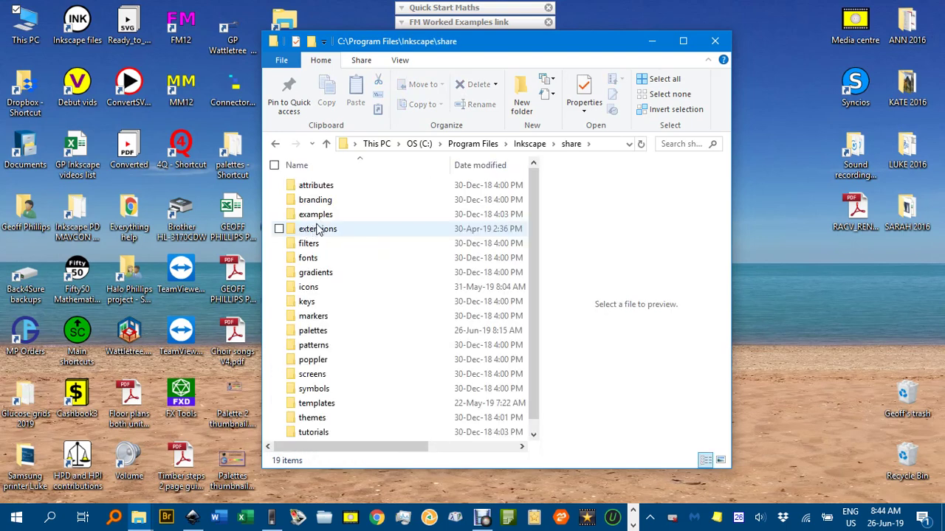
pyautogui.doubleClick(322, 334)
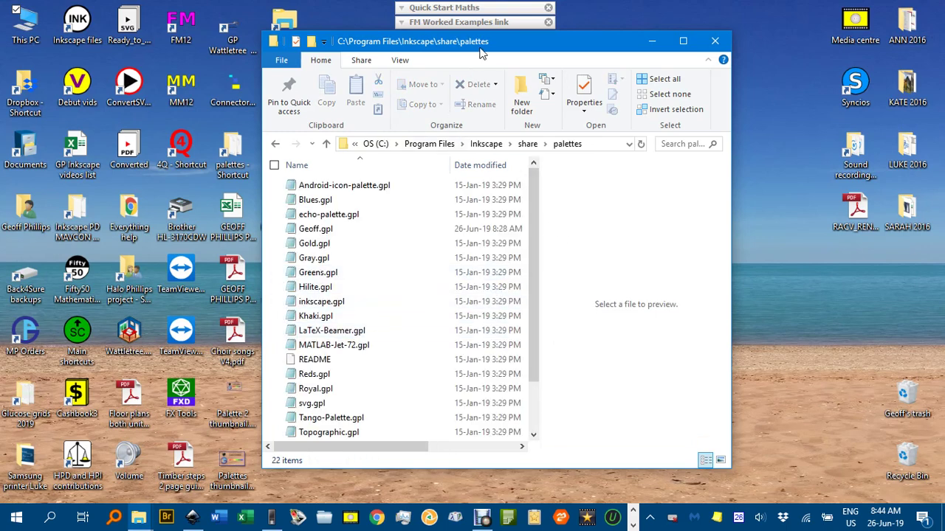
pyautogui.moveTo(481, 45); pyautogui.dragTo(485, 21)
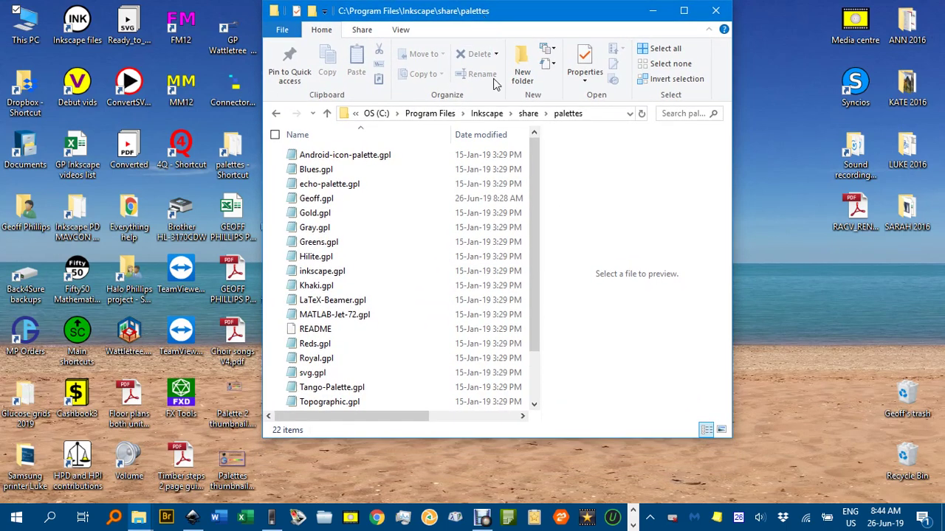
pyautogui.moveTo(537, 189)
pyautogui.mouseDown()
pyautogui.moveTo(537, 217)
pyautogui.moveTo(534, 179)
pyautogui.mouseUp()
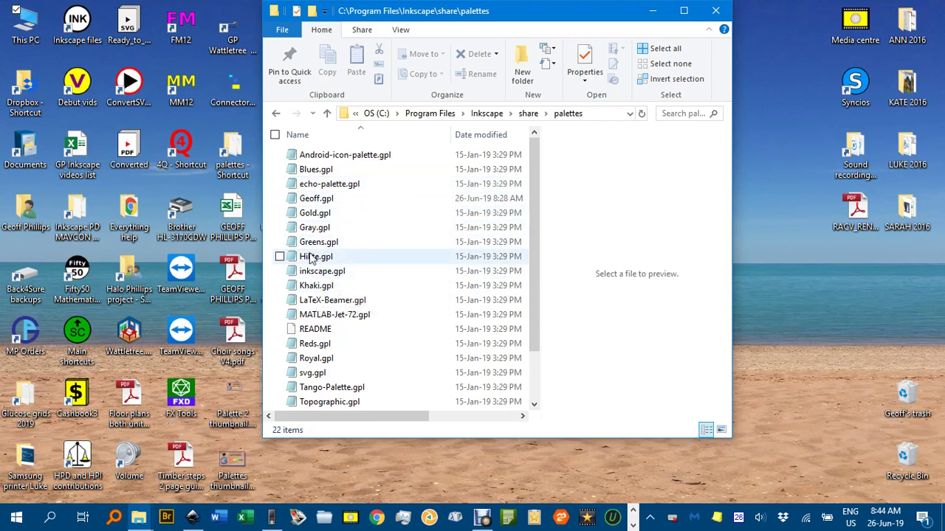
pyautogui.click(314, 201)
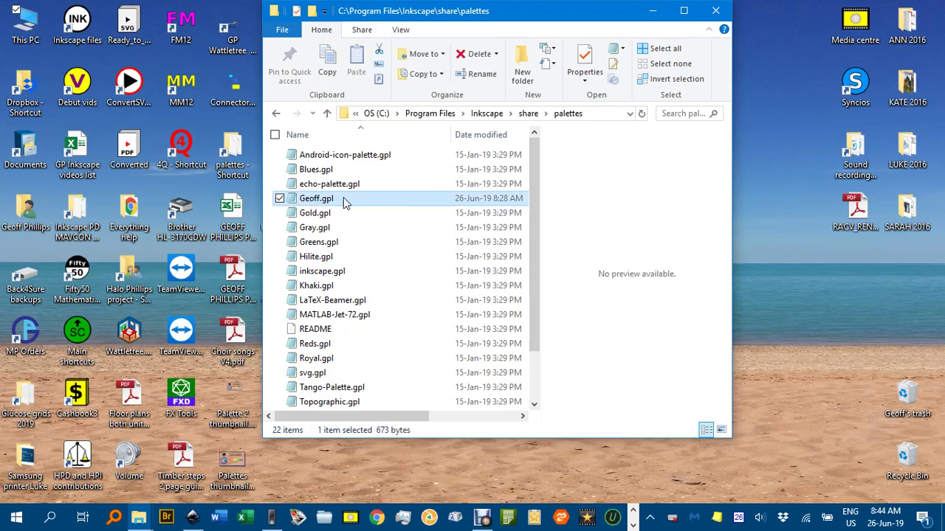
pyautogui.rightClick(330, 203)
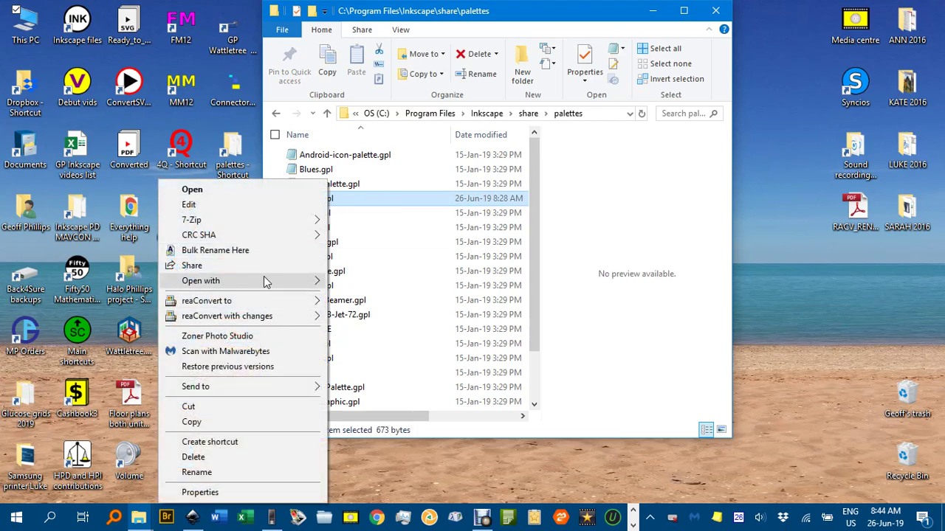
pyautogui.moveTo(266, 283)
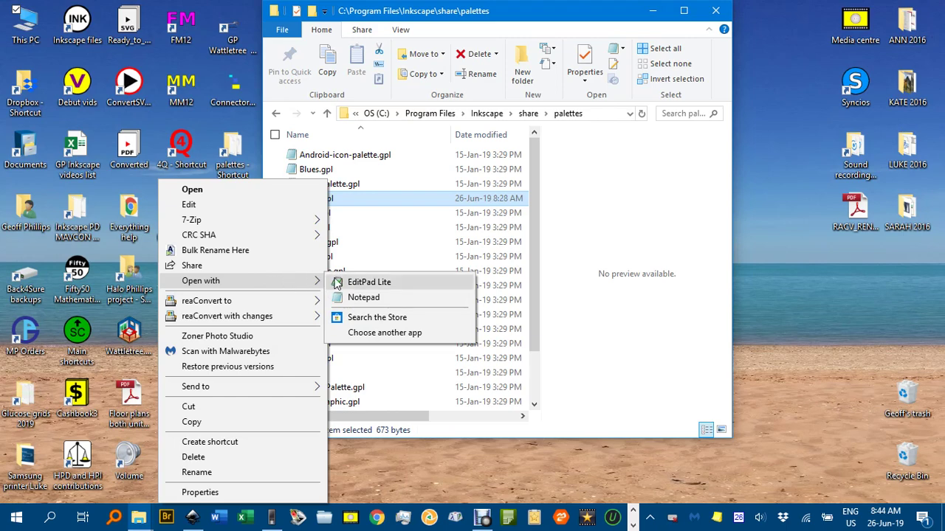
pyautogui.click(371, 334)
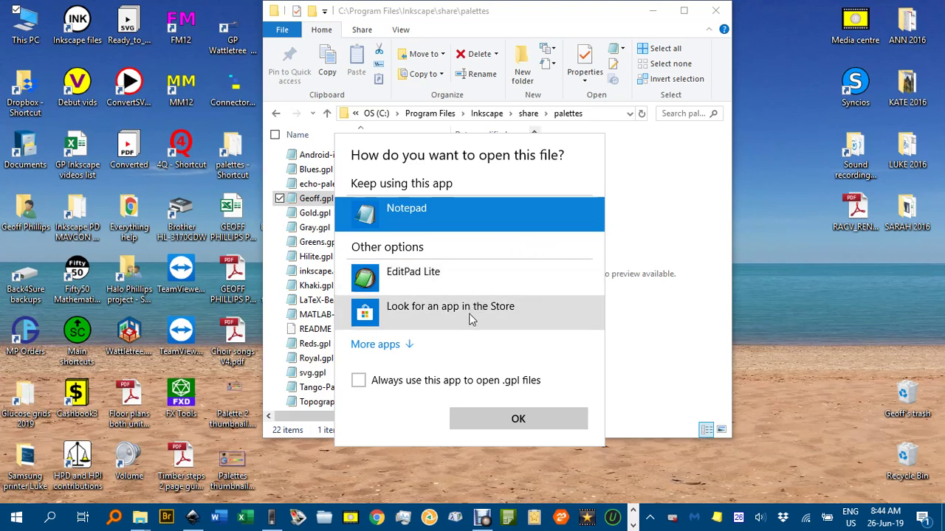
pyautogui.click(387, 344)
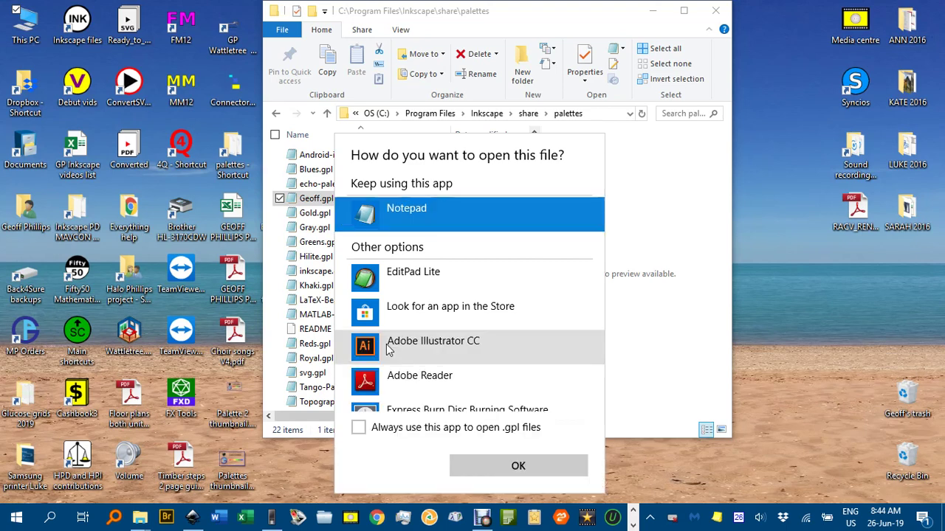
pyautogui.scroll(-3, 413, 347)
pyautogui.scroll(-3, 436, 345)
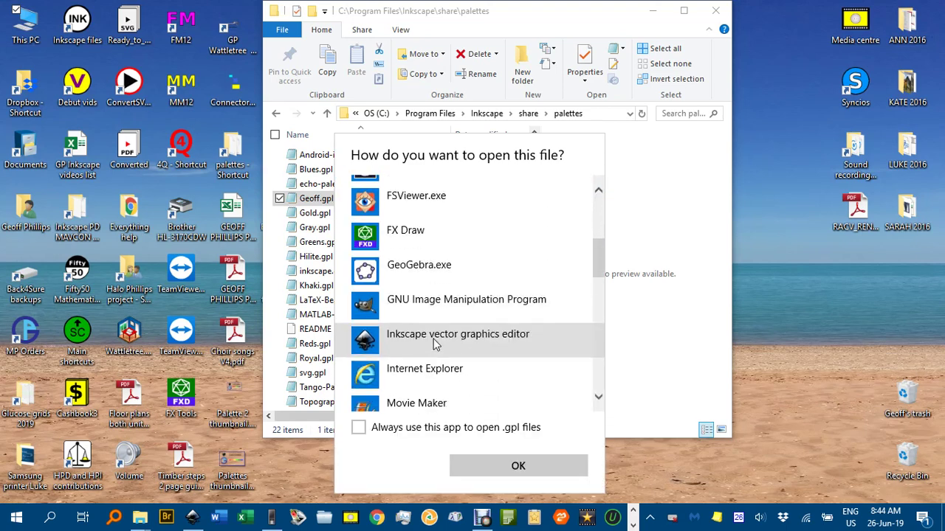
pyautogui.scroll(-5, 435, 344)
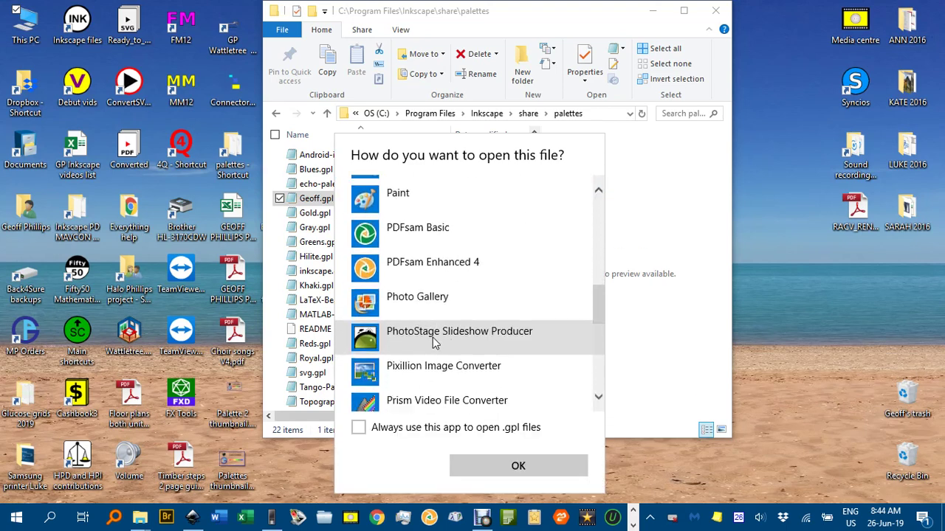
pyautogui.scroll(-2, 434, 342)
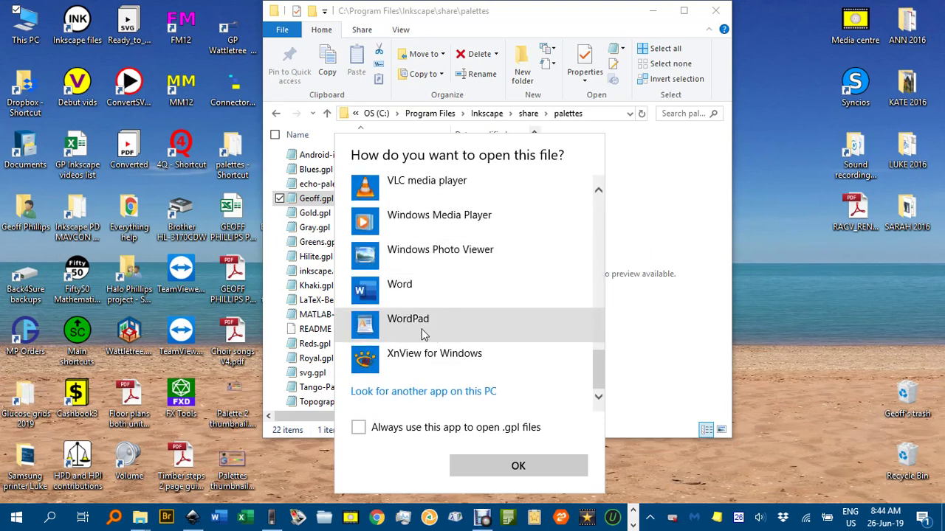
pyautogui.click(436, 392)
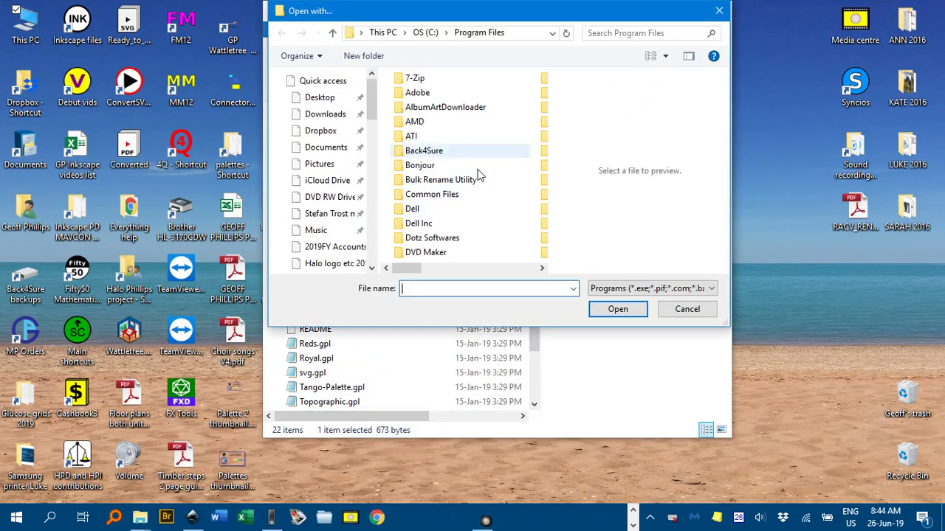
pyautogui.scroll(-5, 465, 207)
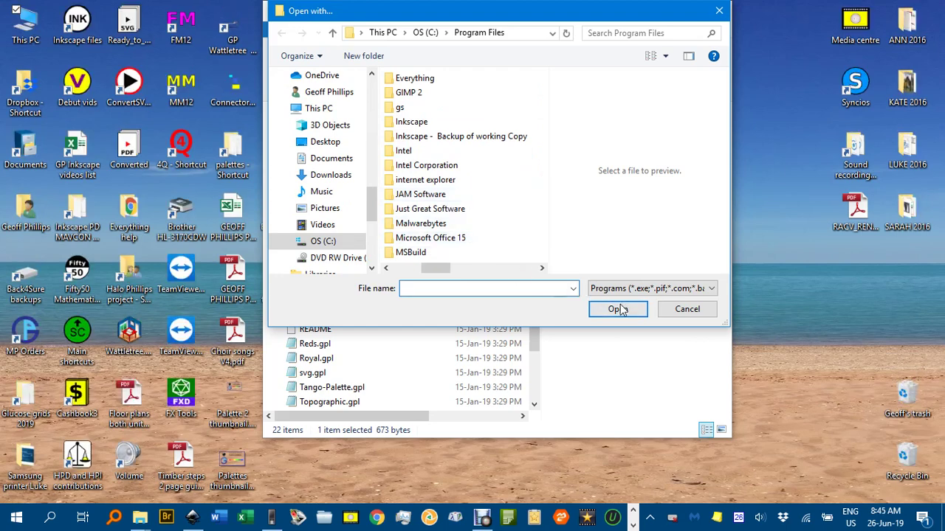
pyautogui.click(687, 315)
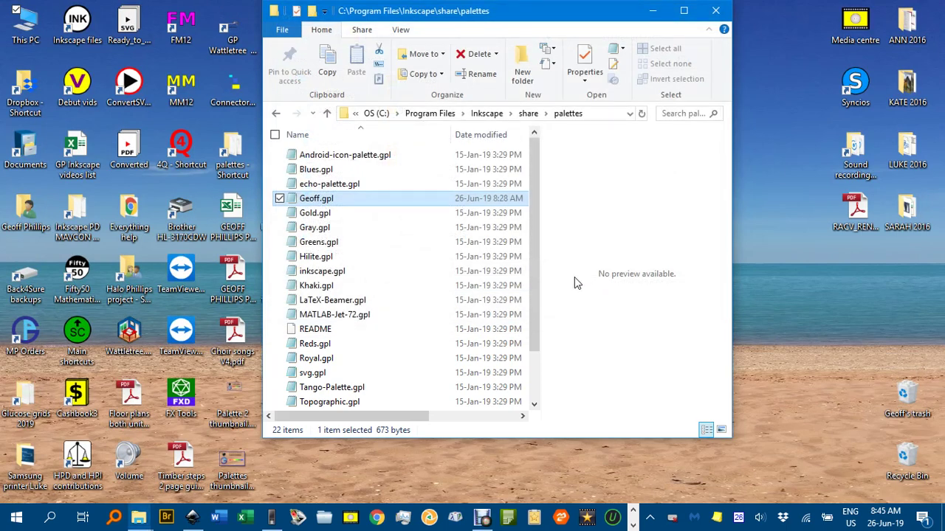
# Step: Open the custom palette file modified on 26-Jun-19 with Notepad, look over its colour list and close it
pyautogui.rightClick(332, 204)
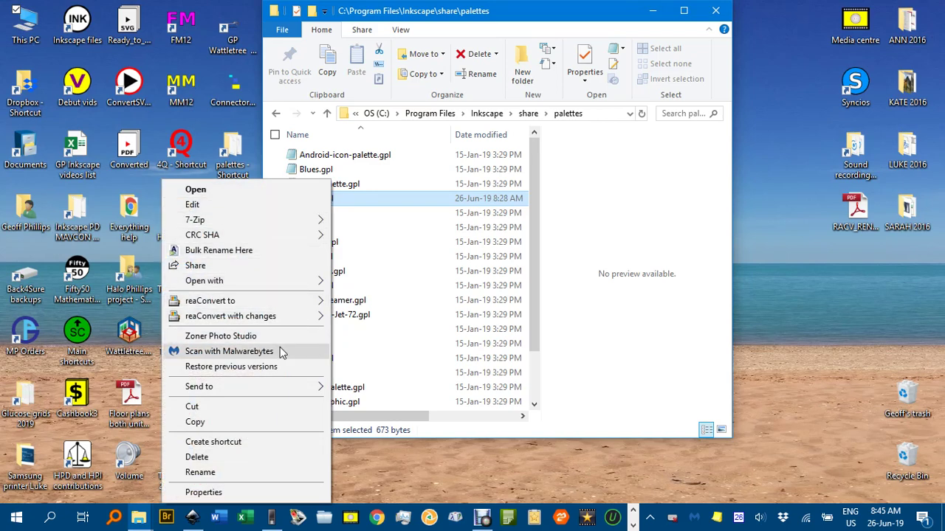
pyautogui.moveTo(305, 279)
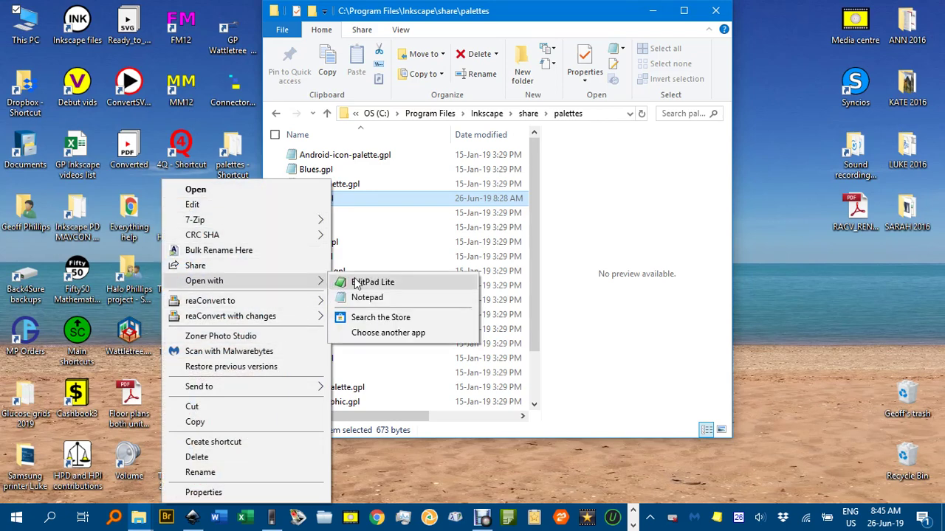
pyautogui.click(379, 333)
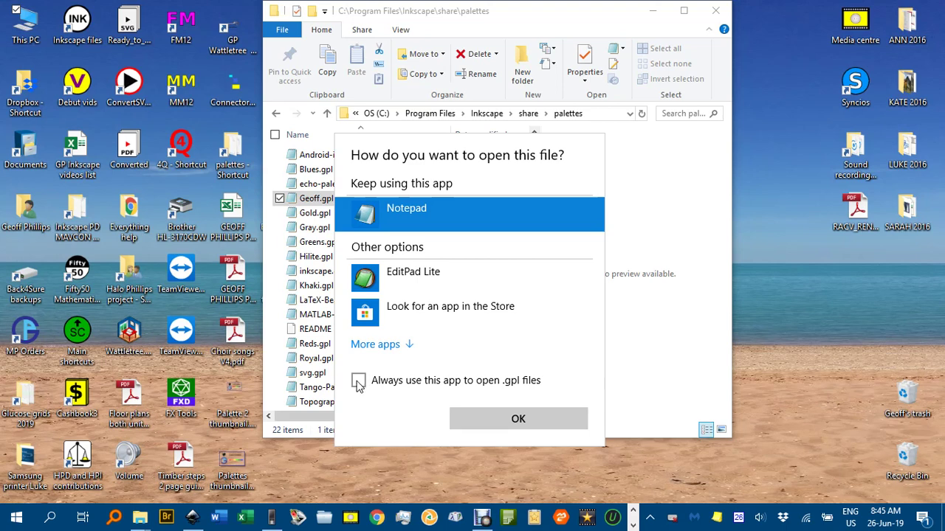
pyautogui.click(545, 422)
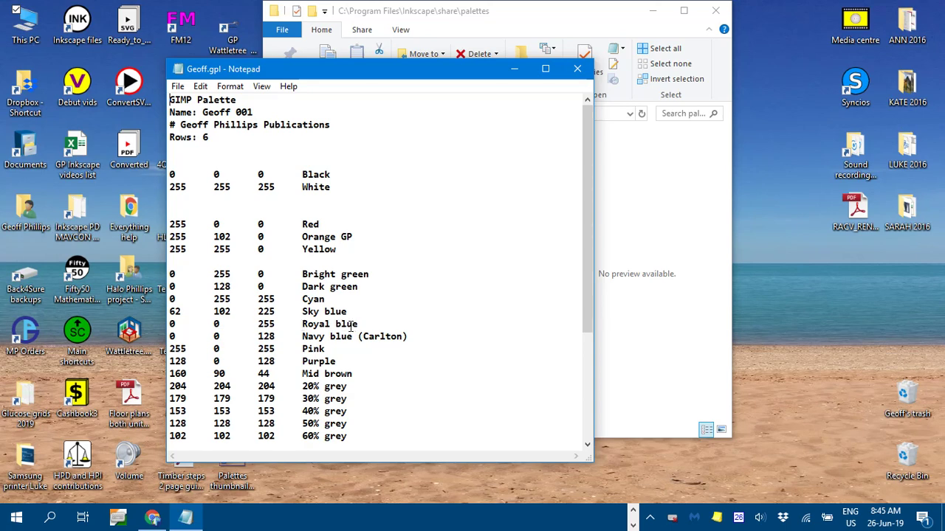
pyautogui.click(577, 70)
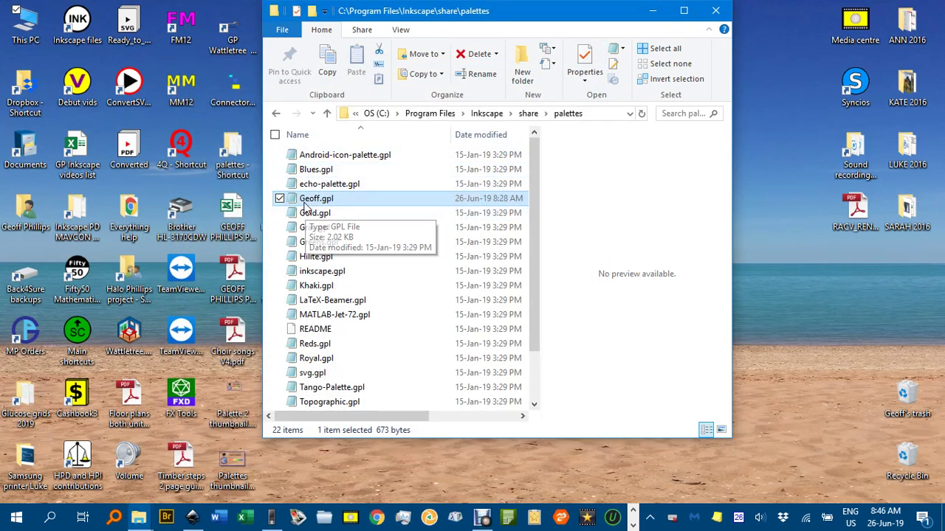
# Step: Reopen the custom palette file and highlight its GIMP Palette header, then the value of its Name line
pyautogui.doubleClick(315, 203)
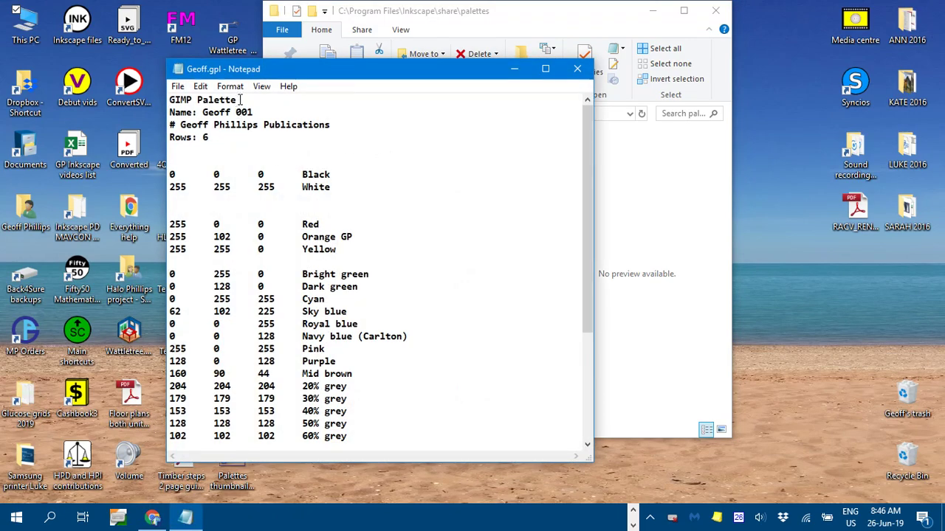
pyautogui.moveTo(238, 101); pyautogui.dragTo(159, 99)
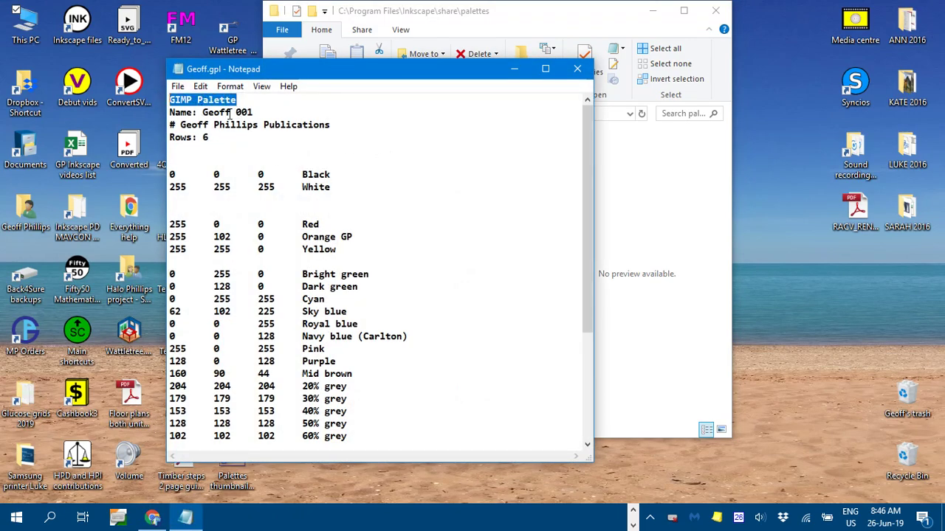
pyautogui.moveTo(264, 111); pyautogui.dragTo(204, 112)
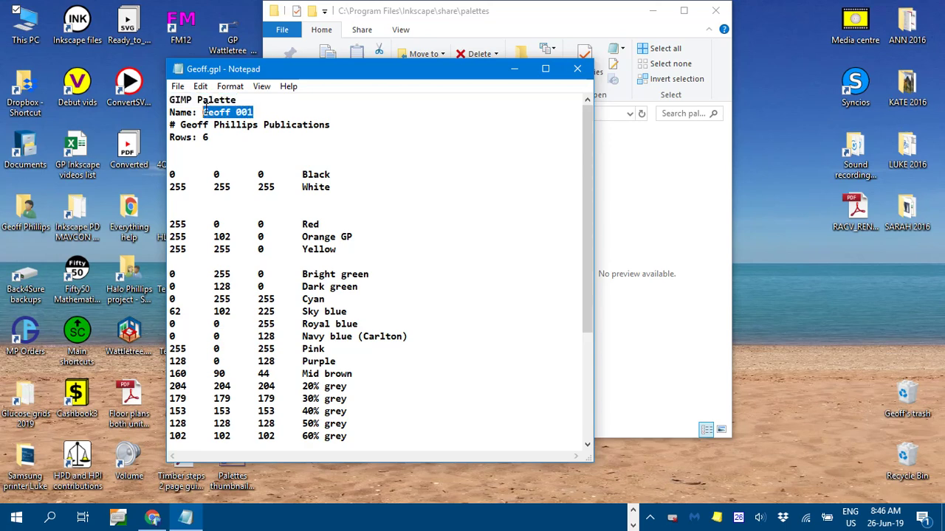
# Step: Clear the text highlight in the custom palette file, then close the file and the palettes folder
pyautogui.click(333, 125)
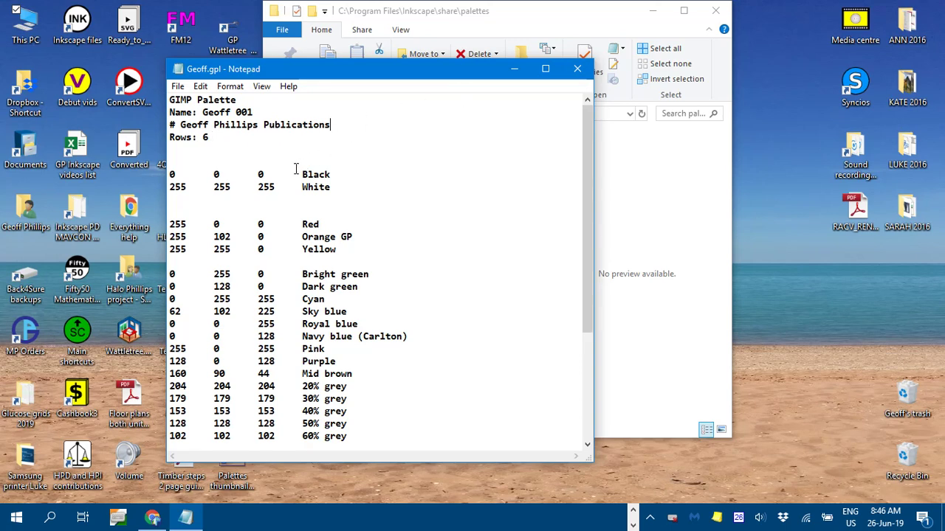
pyautogui.click(577, 69)
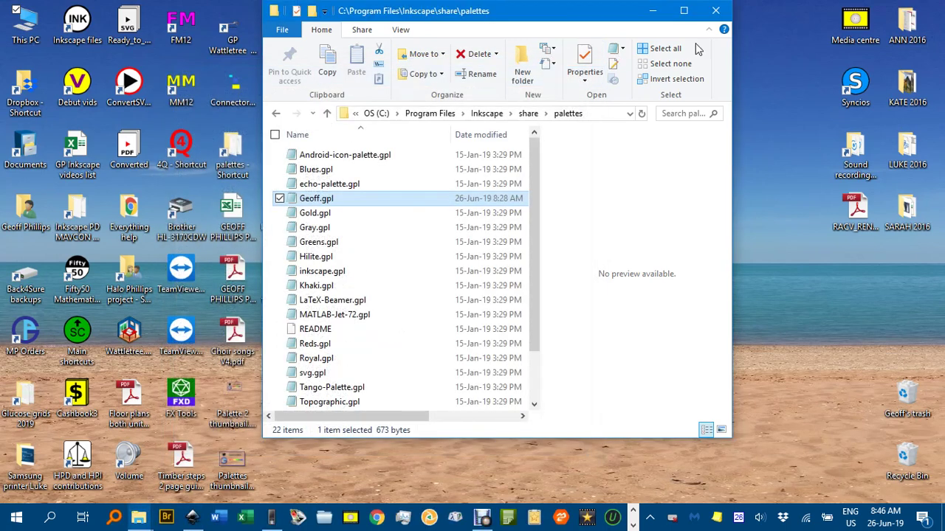
pyautogui.click(716, 12)
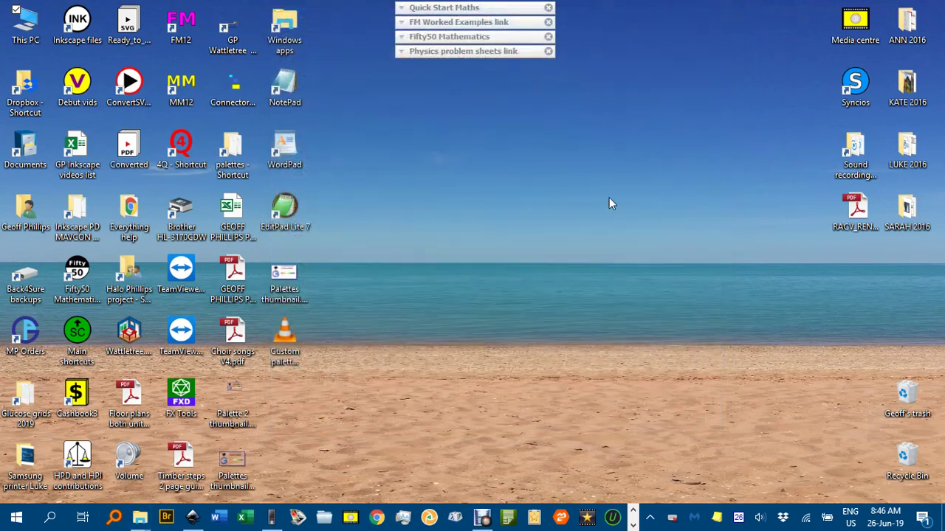
# Step: Switch back to Inkscape and set the colour palette bar to the custom palette listed between Echo Icon Theme Palette and Gold
pyautogui.click(193, 518)
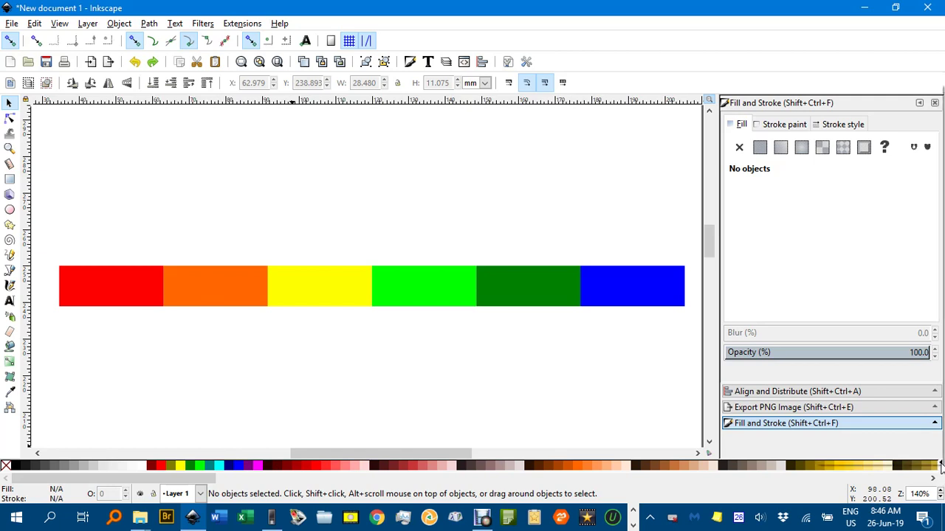
pyautogui.click(941, 466)
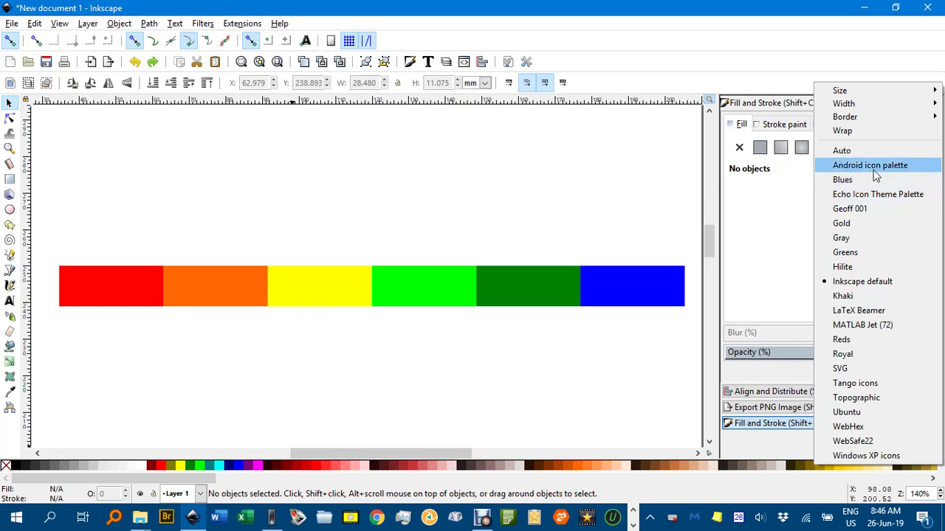
pyautogui.click(878, 210)
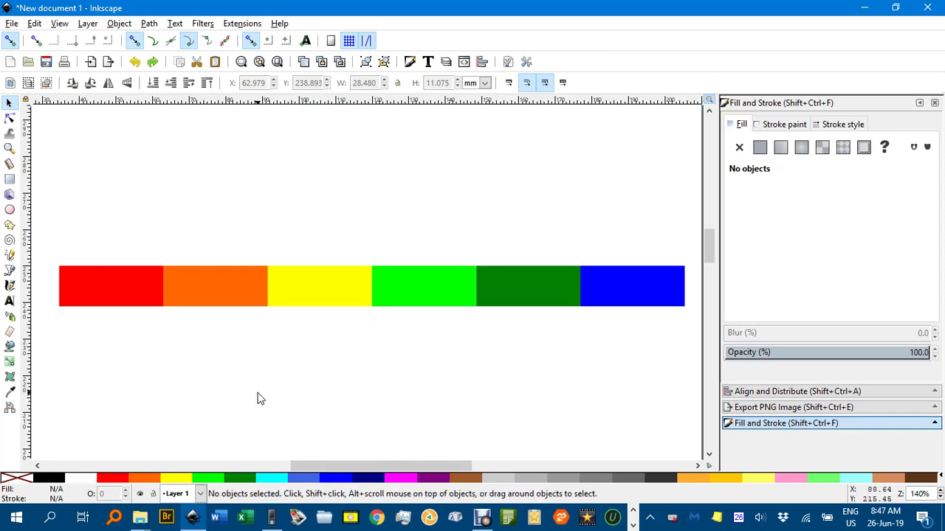
# Step: Open the Swatches dialog and set it to show the same custom palette
pyautogui.hotkey('ctrl', 'shift', 'w')
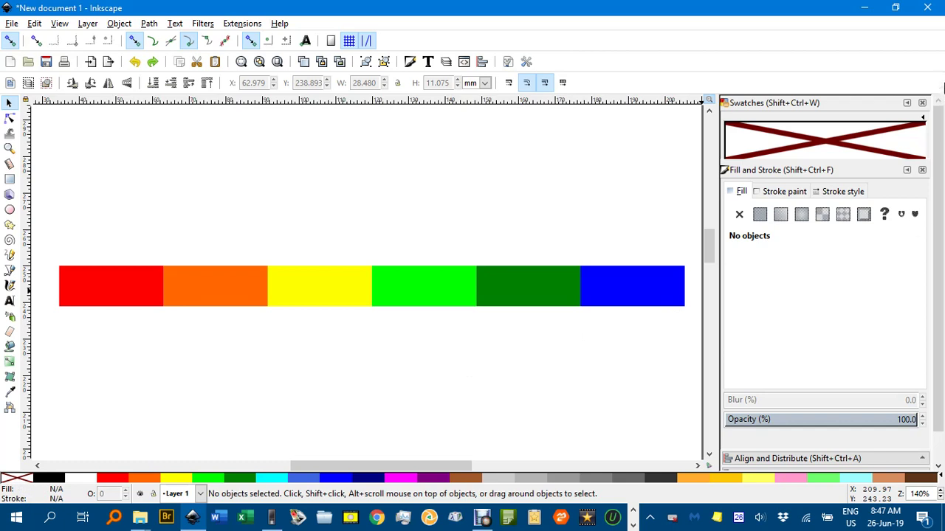
pyautogui.click(924, 119)
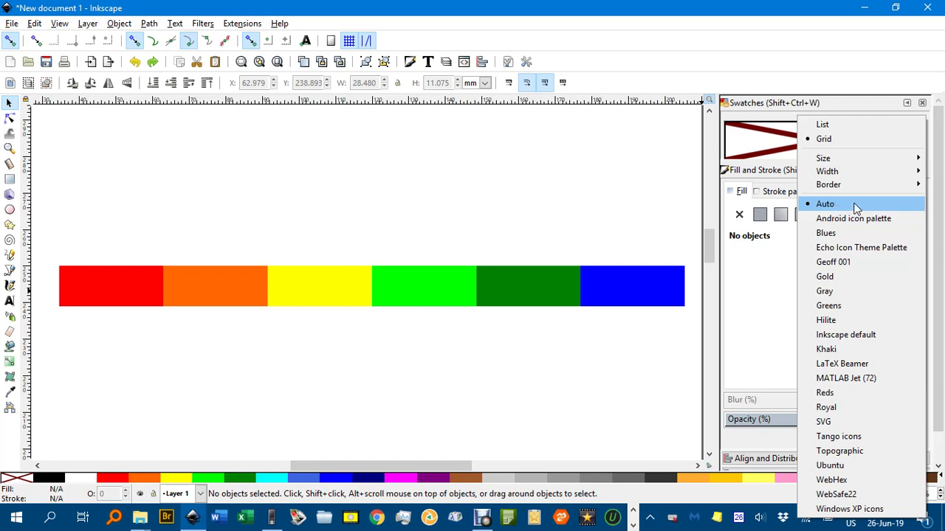
pyautogui.click(834, 262)
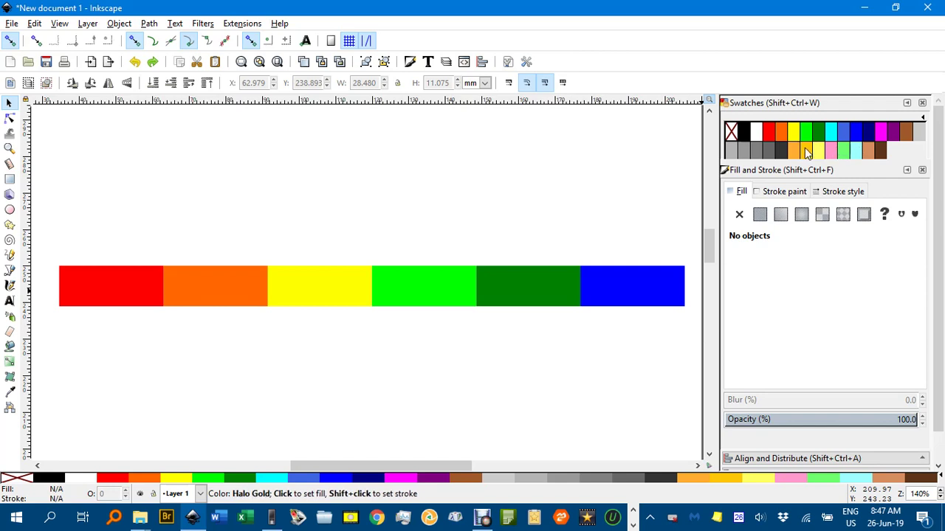
# Step: Draw a rectangle about 69 by 22 mm above the colour strip and fill it with the custom palette's sky blue, then dark green
pyautogui.click(9, 179)
pyautogui.moveTo(288, 146)
pyautogui.mouseDown()
pyautogui.moveTo(400, 198)
pyautogui.moveTo(541, 228)
pyautogui.mouseUp()
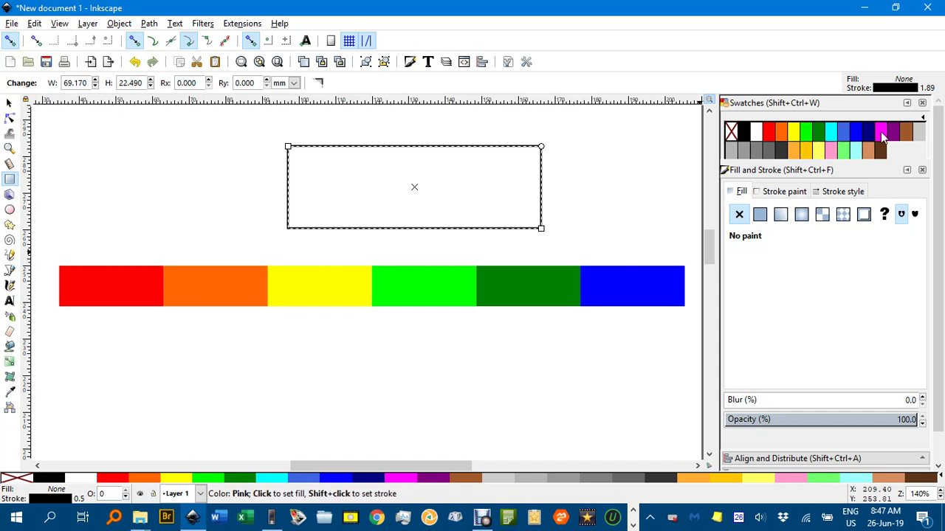
pyautogui.click(847, 130)
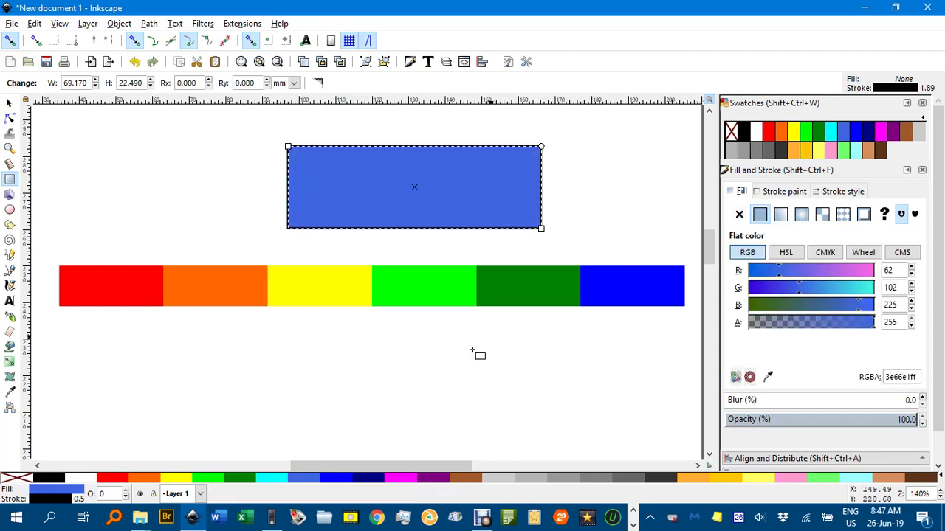
pyautogui.click(242, 480)
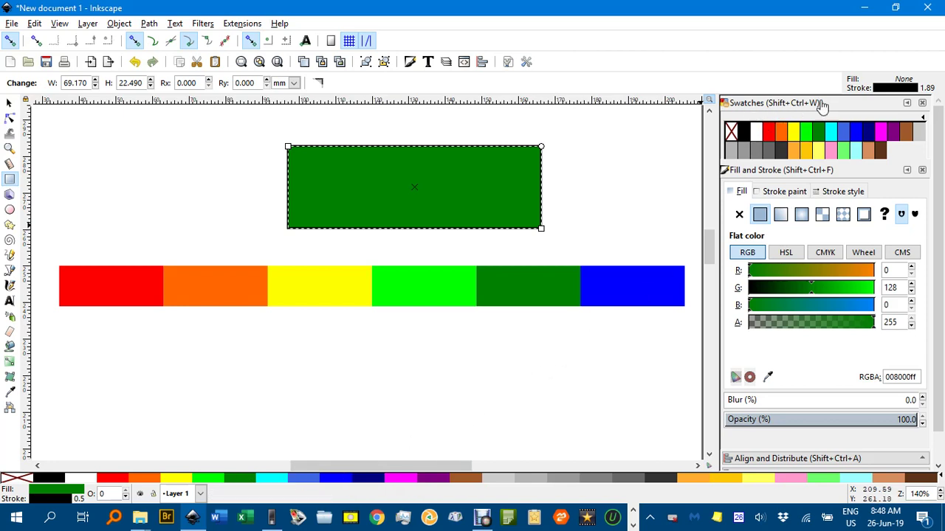
# Step: Close the Swatches dialog and deselect the new rectangle with the selection tool
pyautogui.click(921, 104)
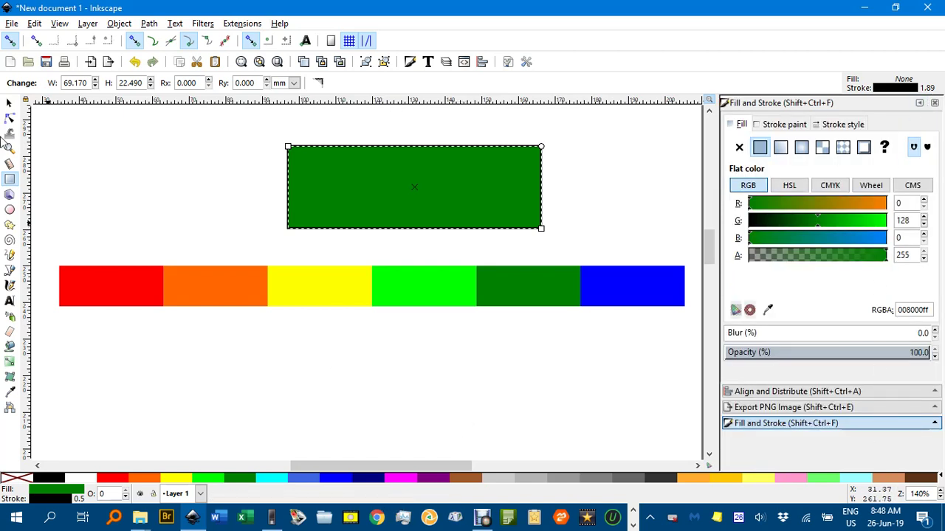
pyautogui.click(10, 103)
pyautogui.click(104, 155)
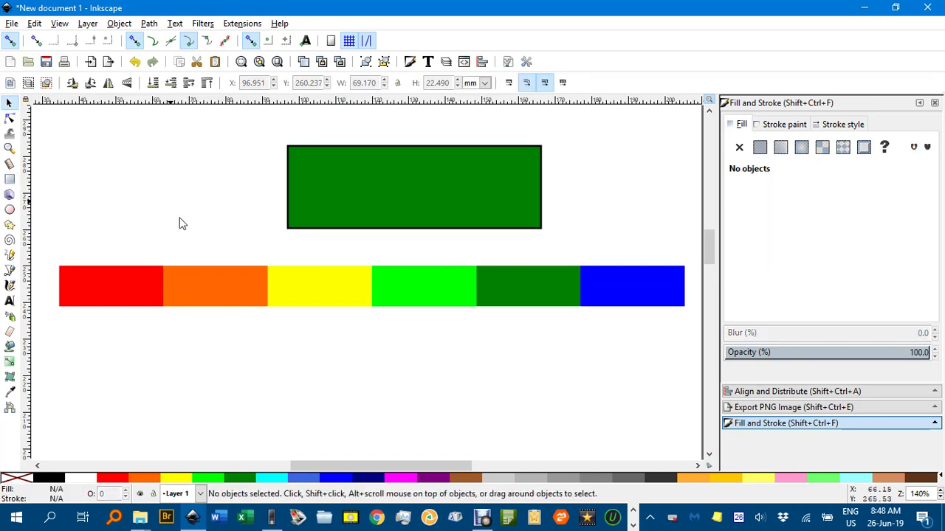